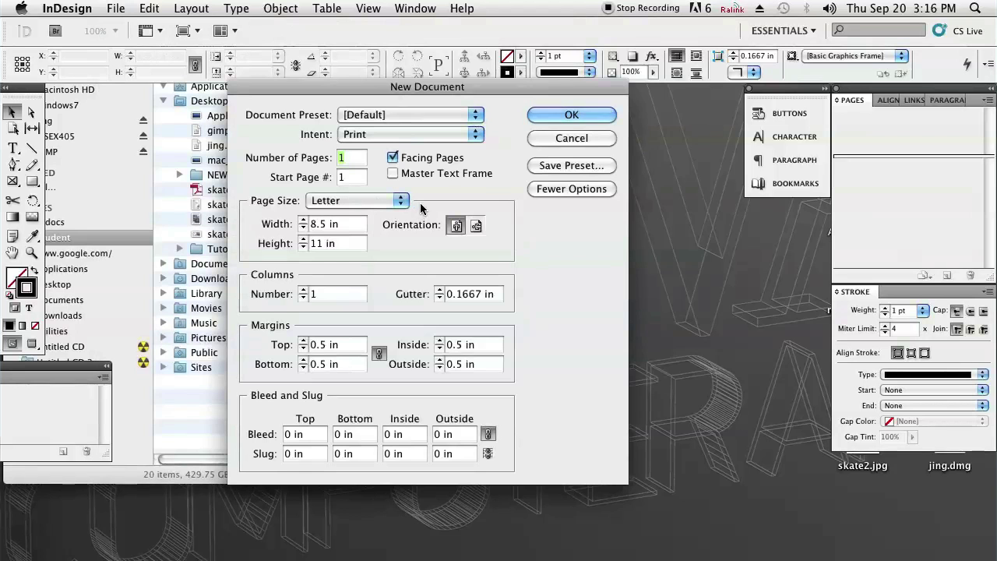
# Create the new Letter document and zoom in on the page's top edge and margin
pyautogui.click(574, 118)
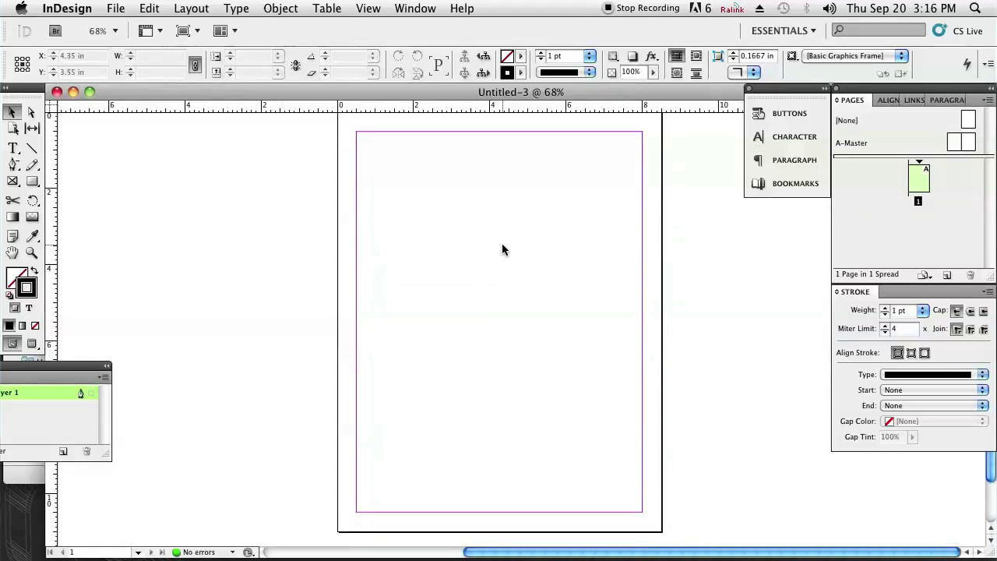
pyautogui.press('z')
pyautogui.moveTo(583, 222); pyautogui.dragTo(410, 156)
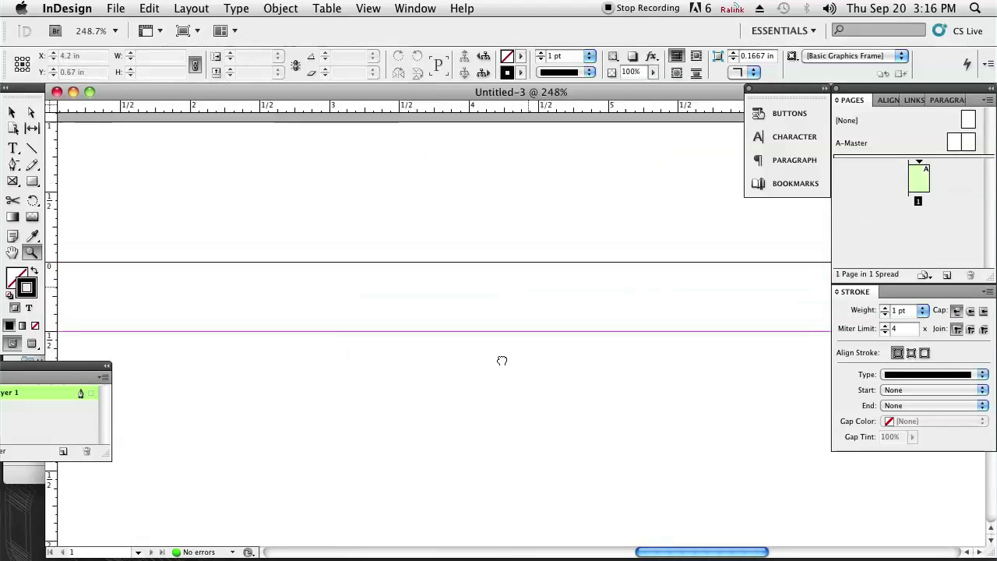
pyautogui.moveTo(502, 361); pyautogui.dragTo(472, 262)
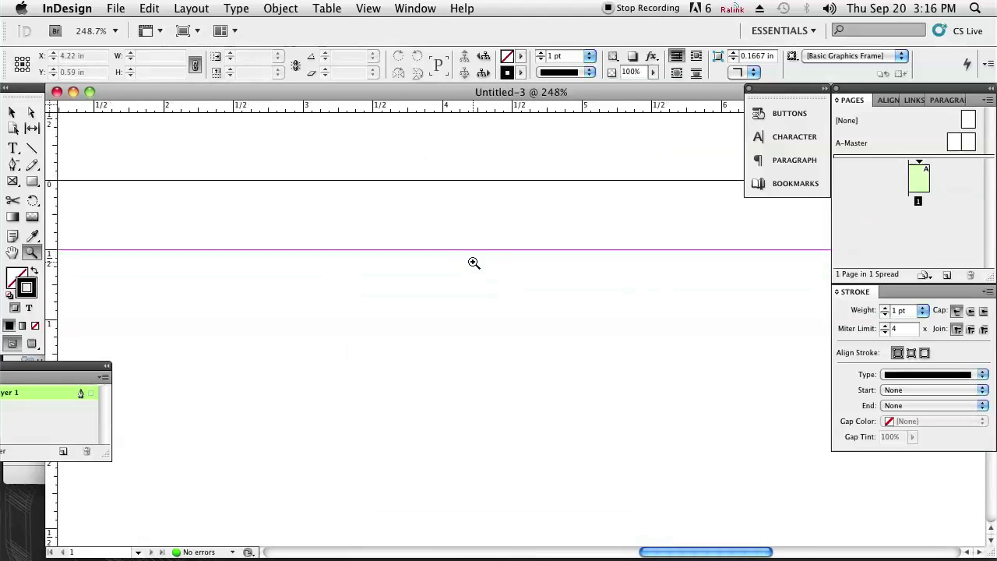
pyautogui.press('super+minus')
pyautogui.press('super+minus')
pyautogui.scroll(-3, 473, 260)
pyautogui.hscroll(2, 473, 260)
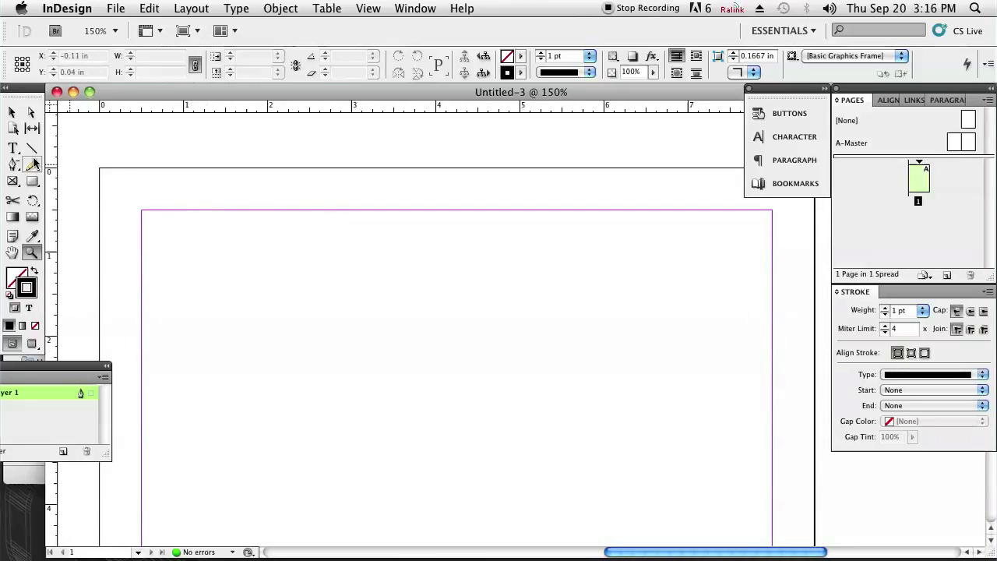
# Draw a text frame at the page top holding GIF-WEENUS, its tumblr URL, phone number and e-mail
pyautogui.click(11, 150)
pyautogui.moveTo(325, 210); pyautogui.dragTo(557, 327)
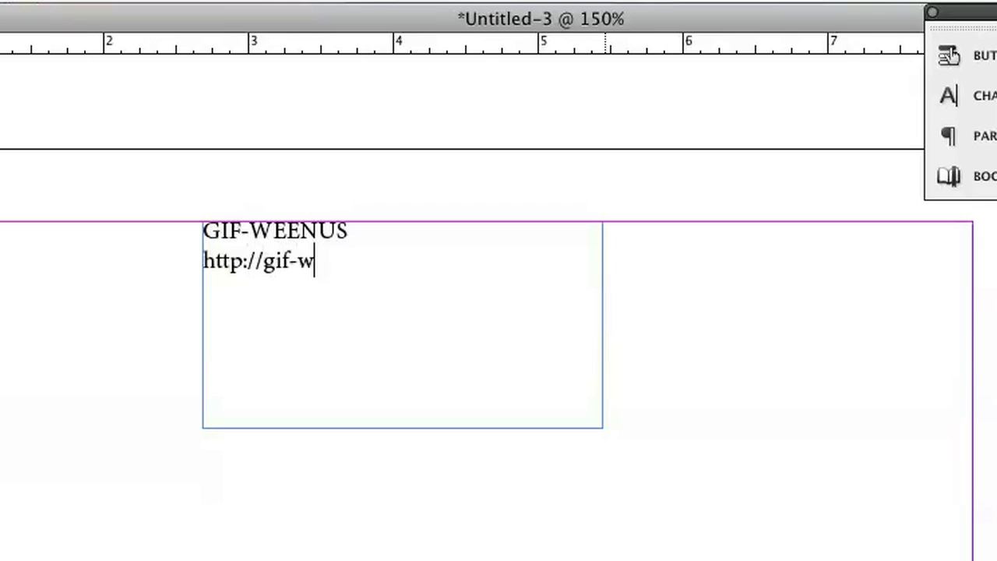
pyautogui.write('eenus.')
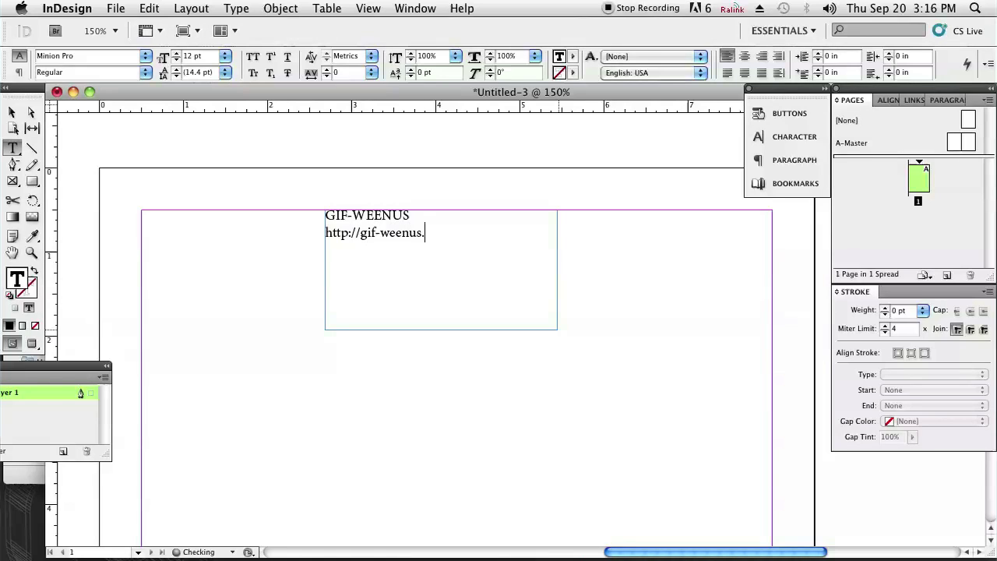
pyautogui.write('tumblr.c')
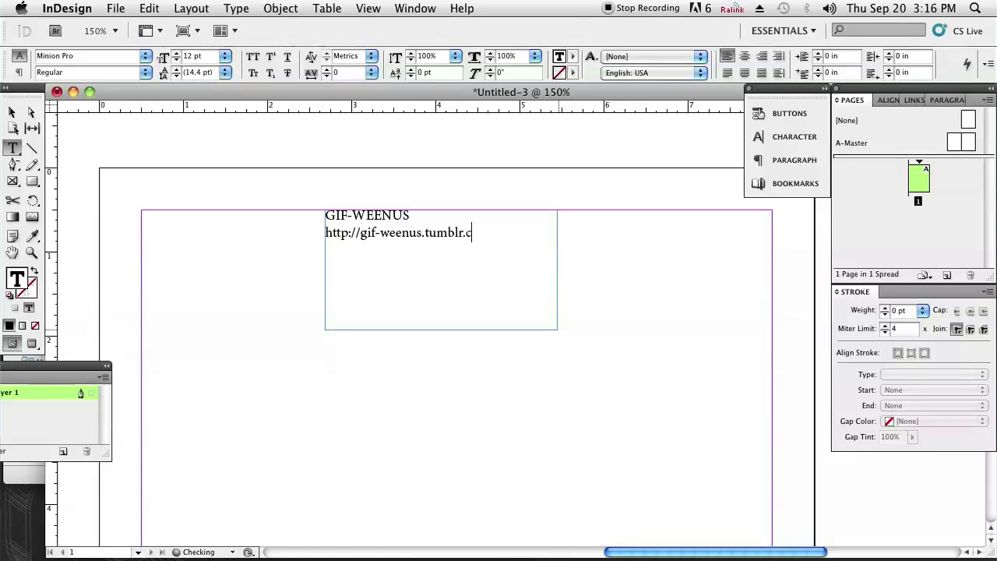
pyautogui.write('om')
pyautogui.press('Return')
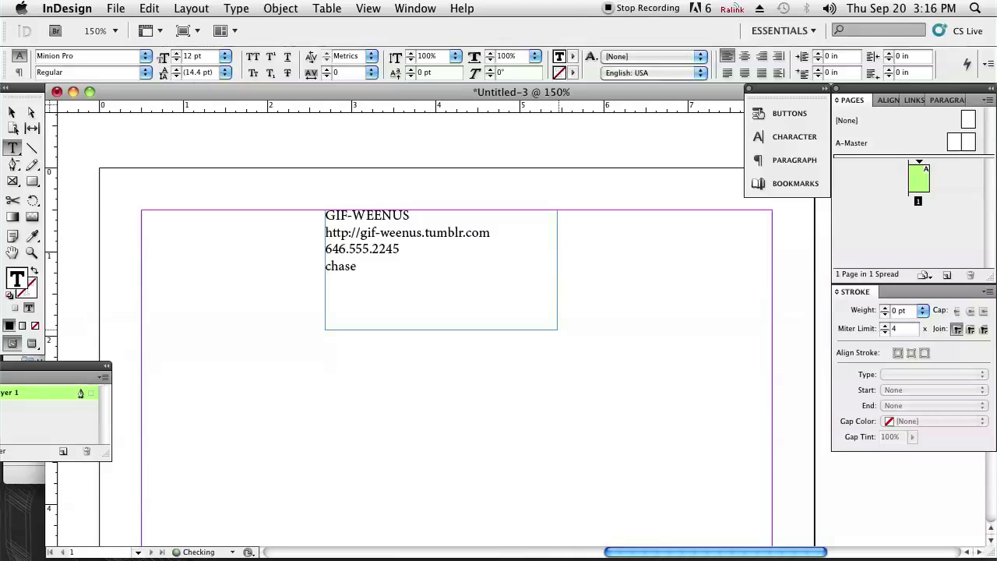
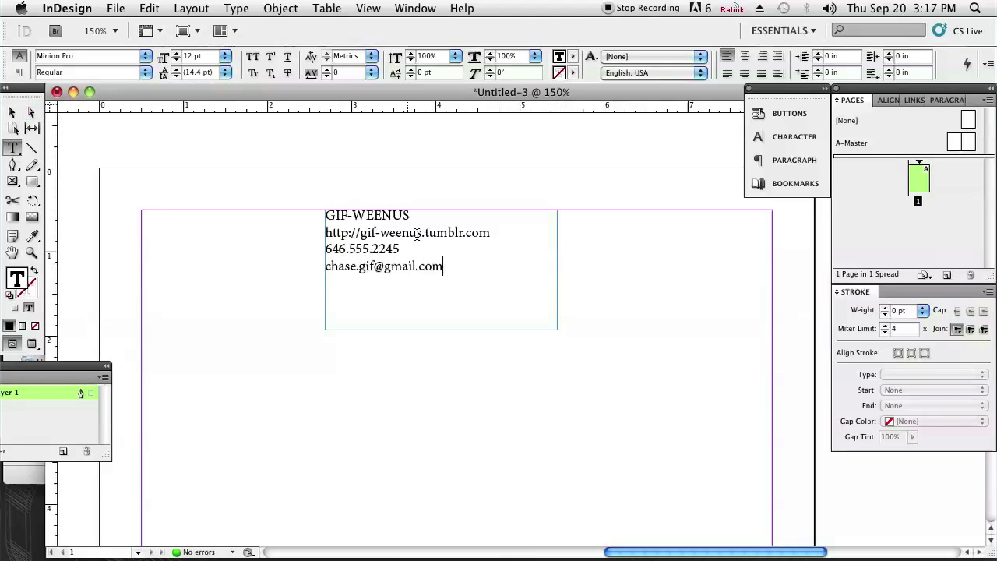
# Centre-align all four lines of the contact block
pyautogui.click(745, 57)
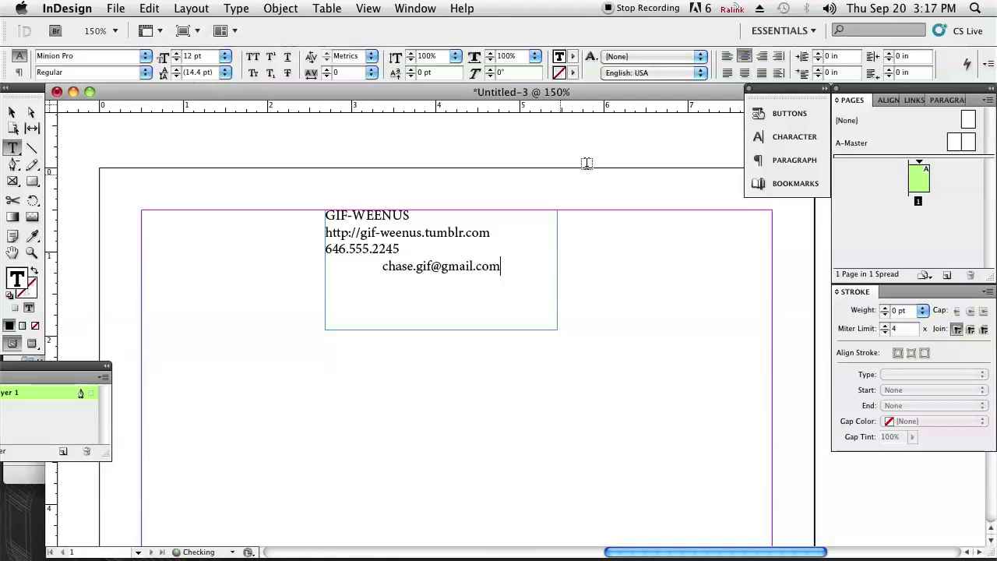
pyautogui.moveTo(500, 267); pyautogui.dragTo(386, 150)
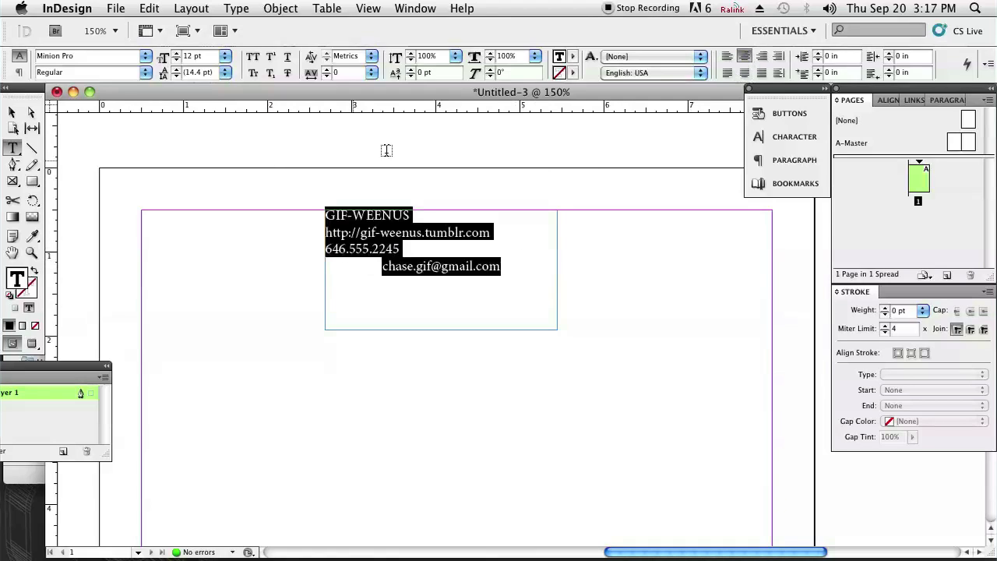
pyautogui.click(745, 57)
# Set the contact text in 14 pt Helvetica Bold and shift its frame slightly right
pyautogui.click(145, 59)
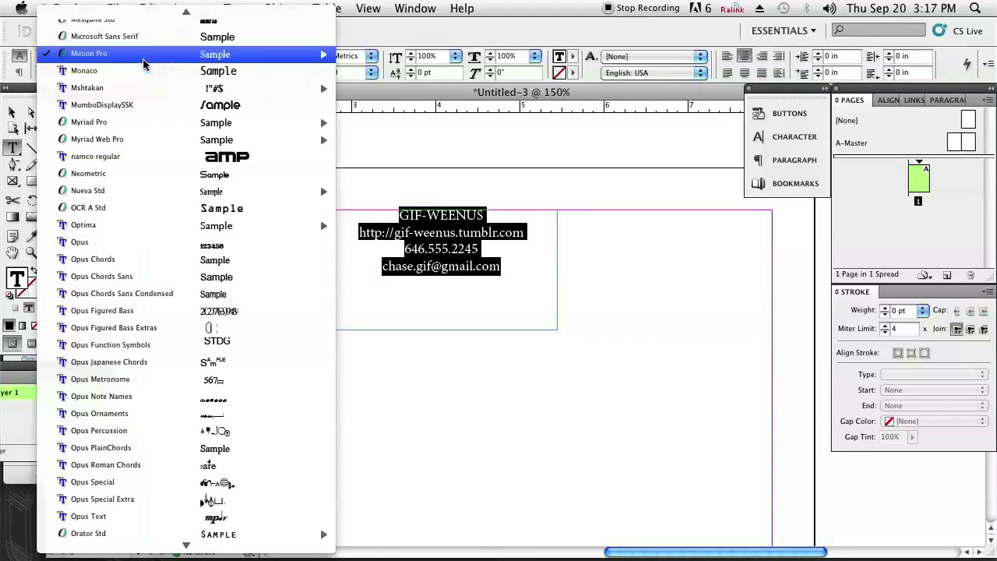
pyautogui.scroll(10, 144, 78)
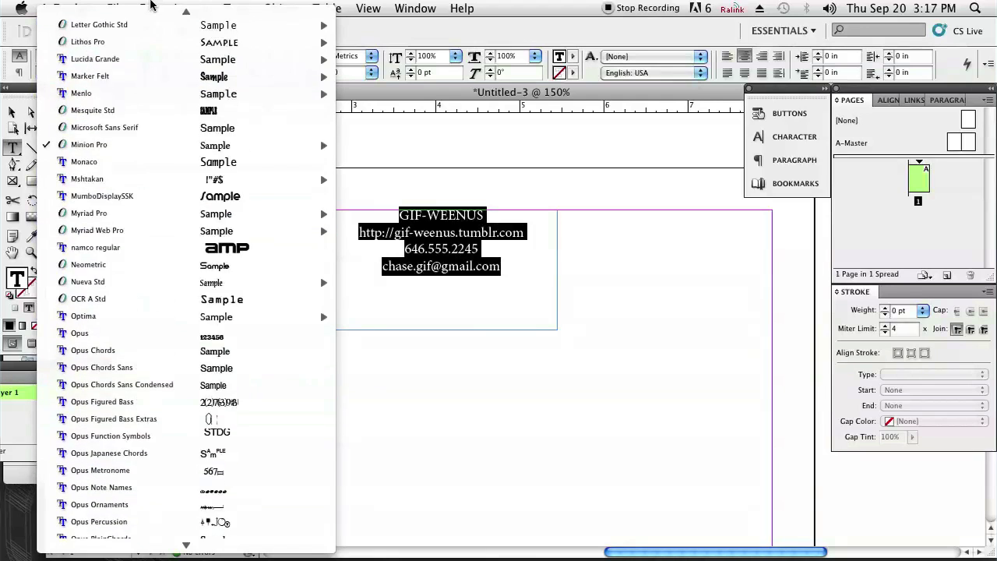
pyautogui.moveTo(137, 114)
pyautogui.moveTo(138, 90)
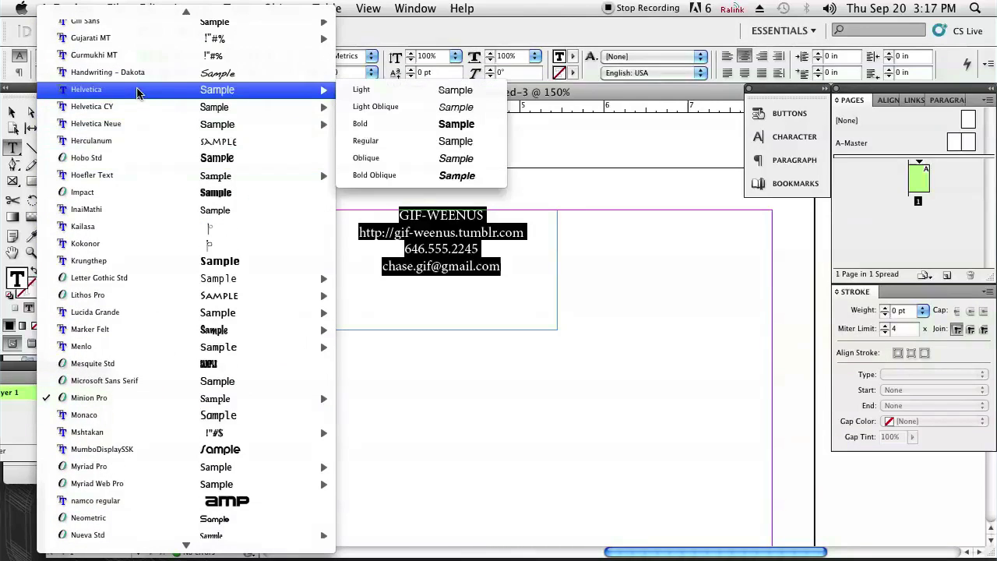
pyautogui.click(426, 125)
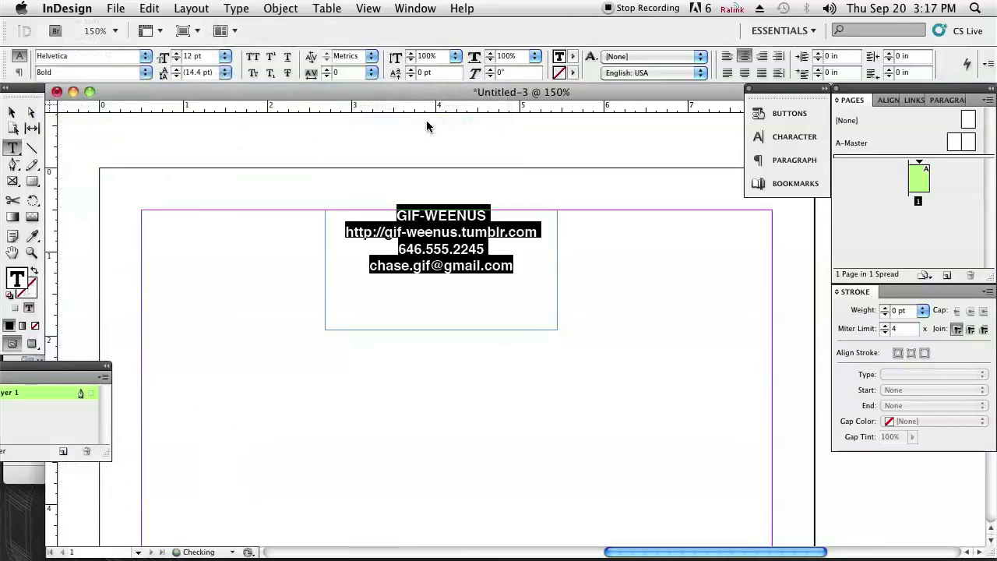
pyautogui.click(224, 59)
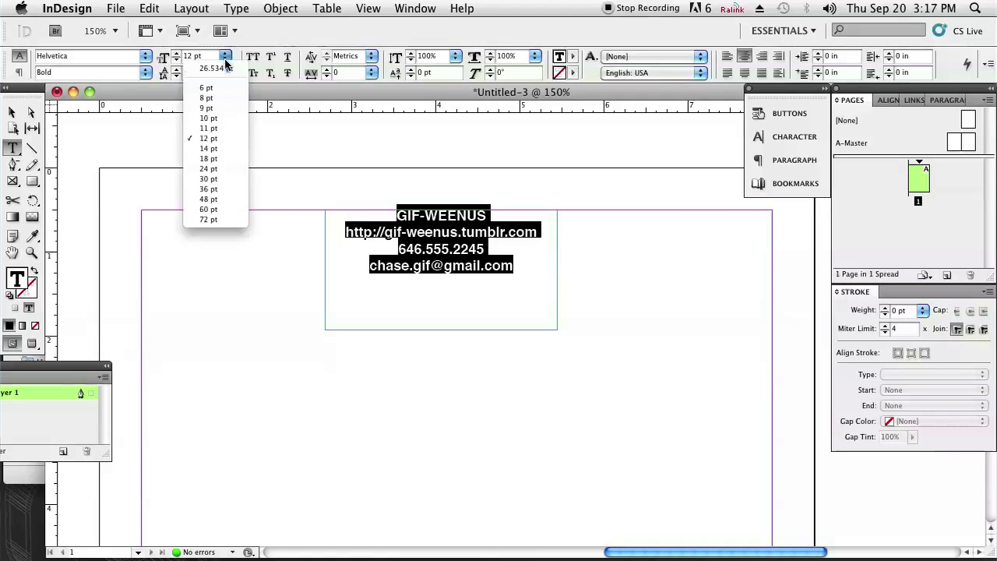
pyautogui.click(210, 148)
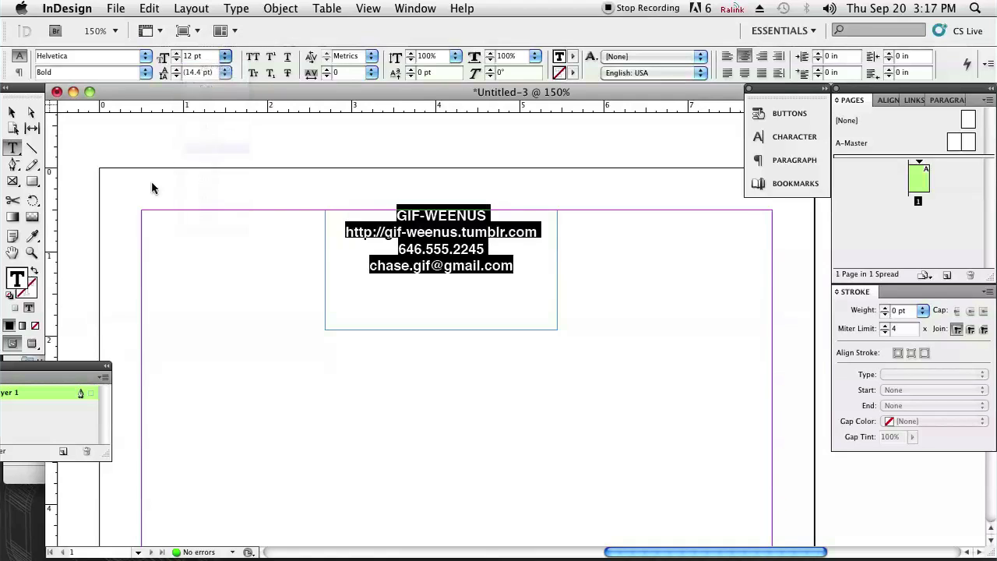
pyautogui.click(12, 111)
pyautogui.moveTo(337, 243); pyautogui.dragTo(352, 243)
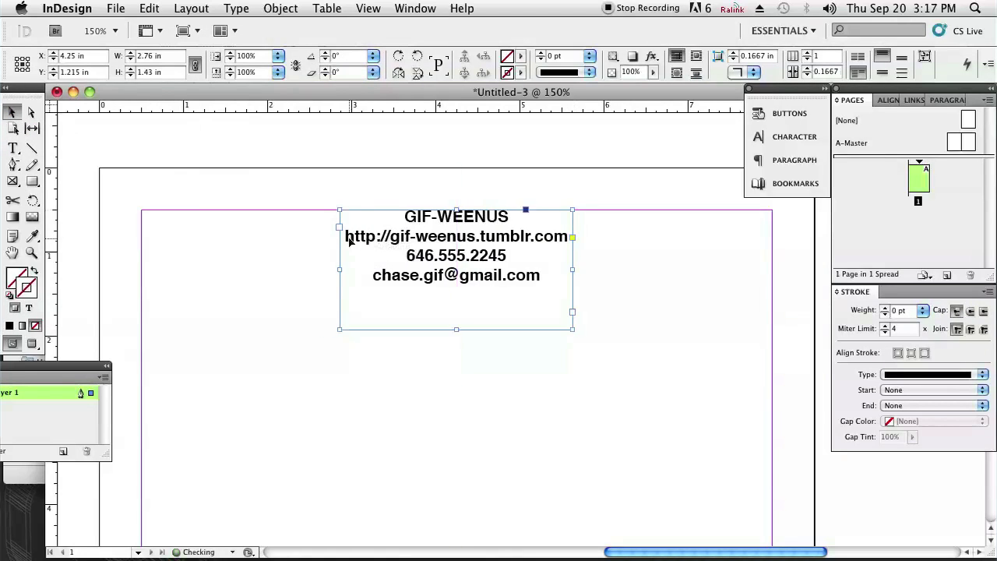
# Trim the contact text frame's height slightly and leave it deselected
pyautogui.click(598, 269)
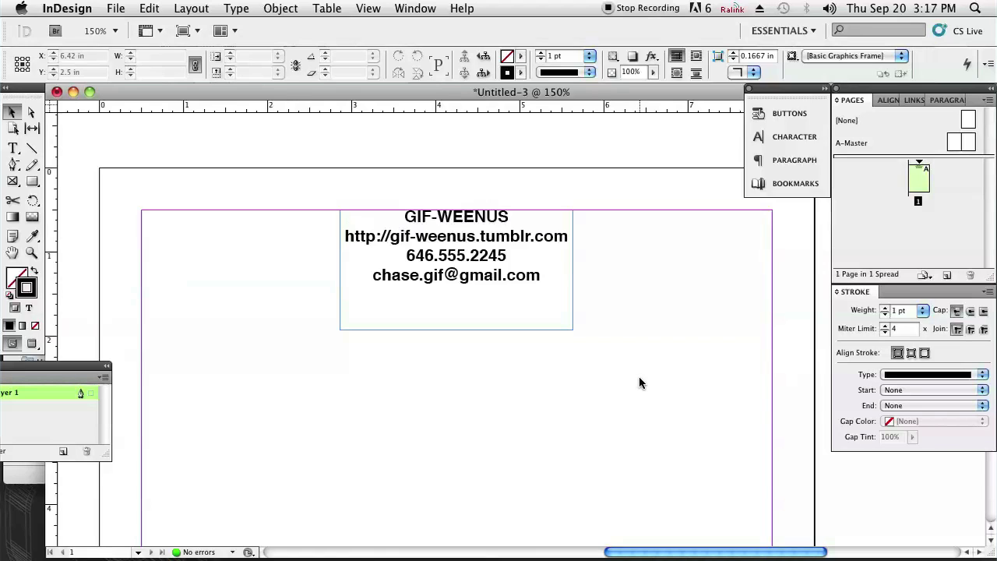
pyautogui.click(535, 321)
pyautogui.moveTo(456, 329); pyautogui.dragTo(456, 323)
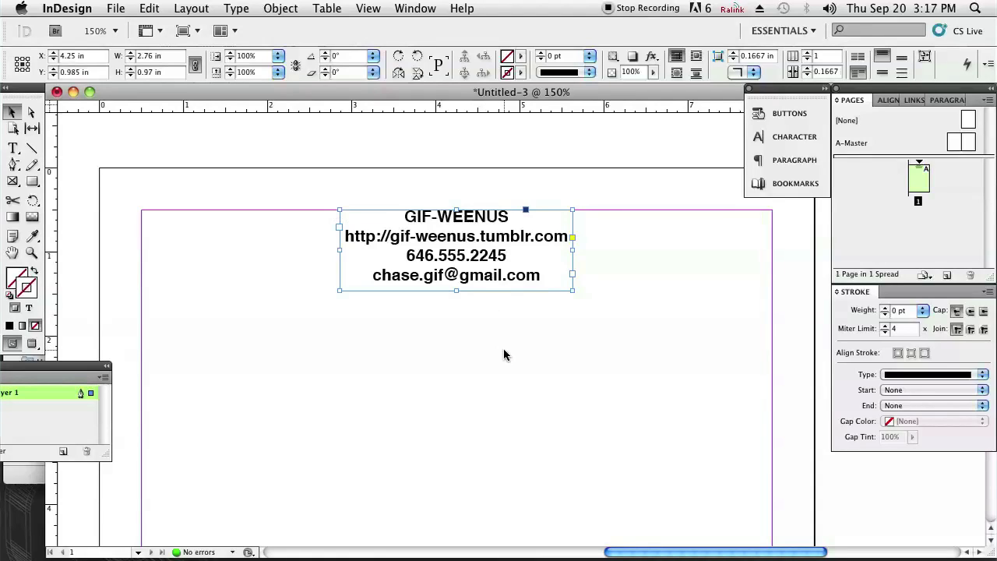
pyautogui.doubleClick(493, 254)
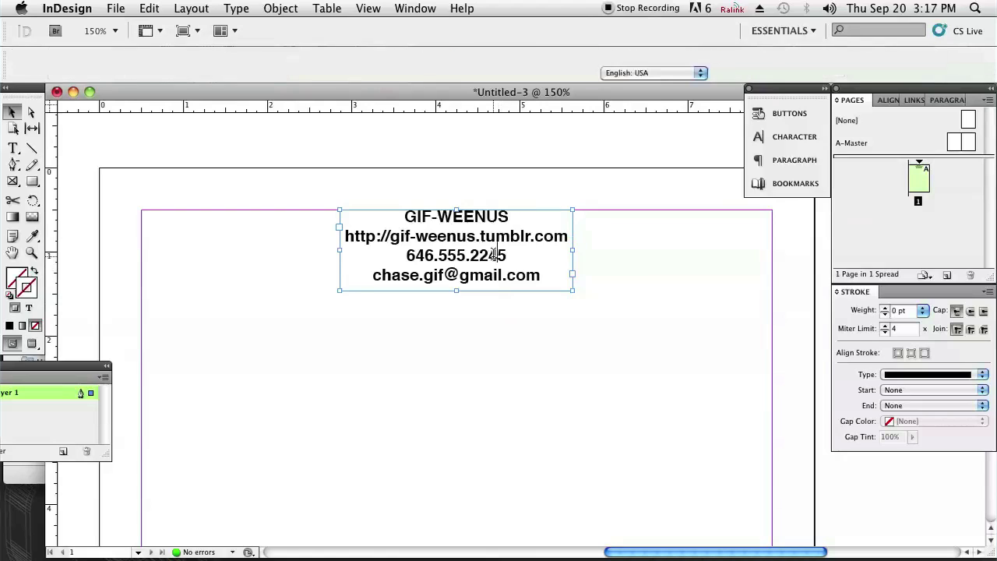
pyautogui.click(12, 112)
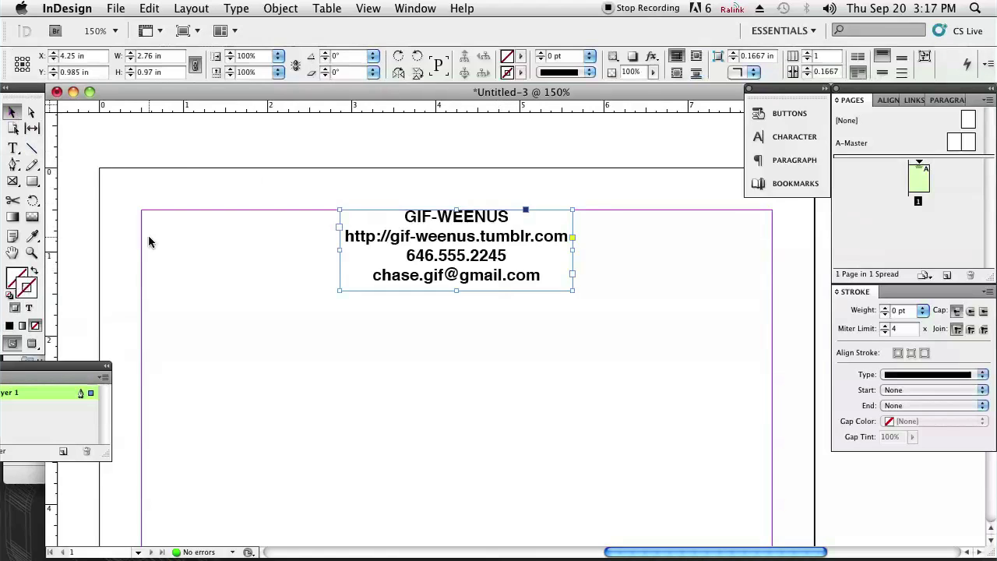
pyautogui.click(227, 290)
# Preview the page without guides, returning to 100% zoom on the contact block at the top
pyautogui.press('w')
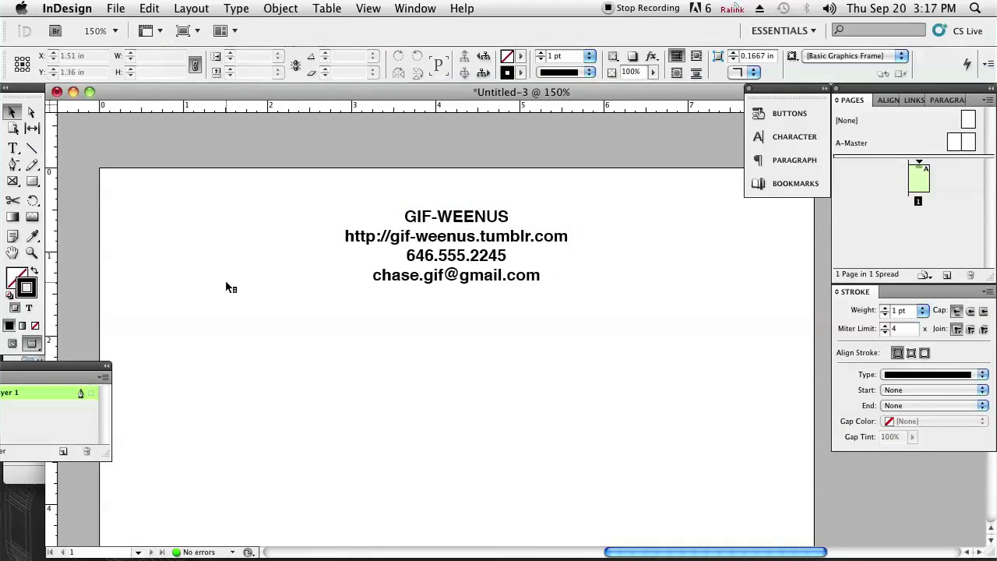
pyautogui.press('super+minus')
pyautogui.press('super+minus')
pyautogui.press('super+minus')
pyautogui.press('super+minus')
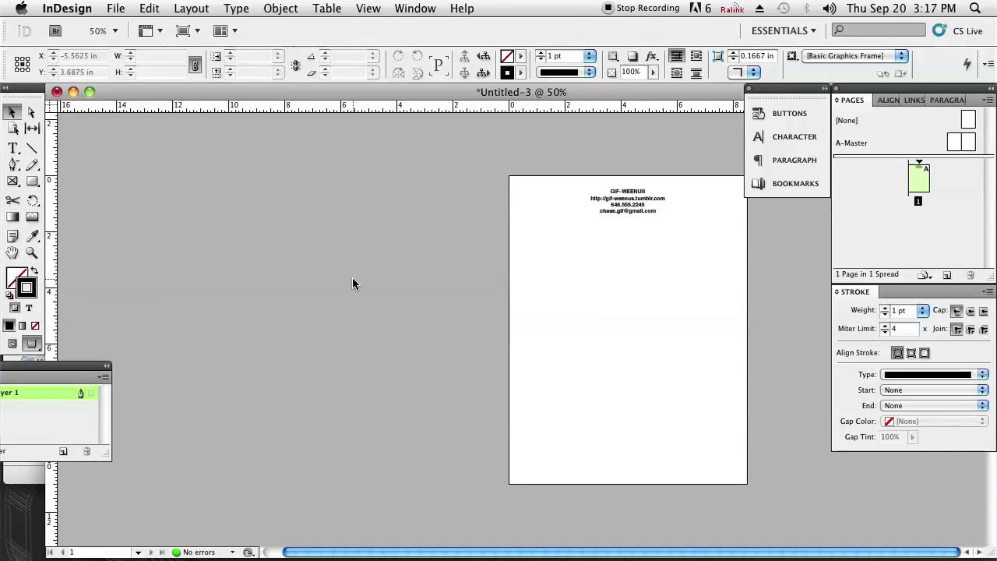
pyautogui.press('super+equal')
pyautogui.press('super+equal')
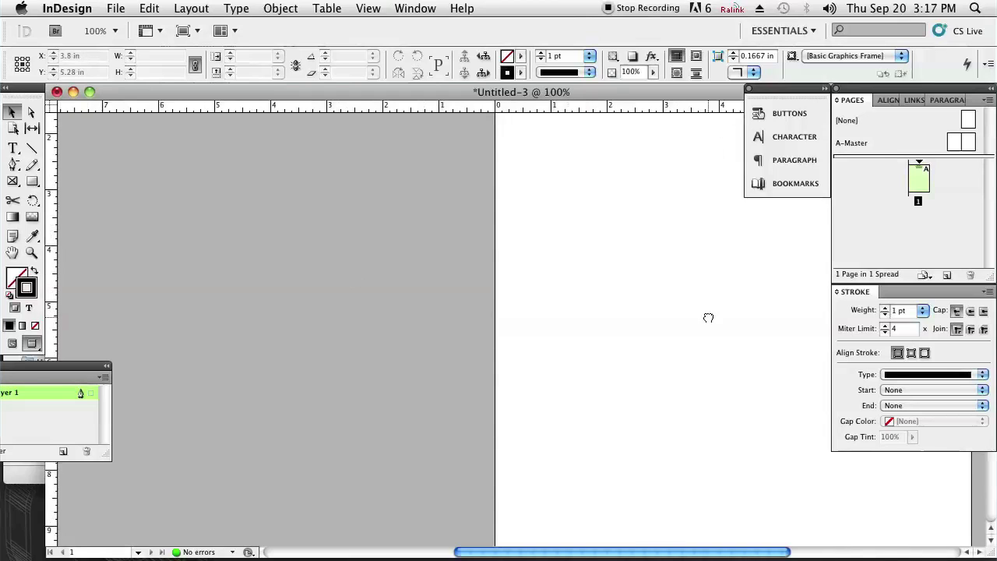
pyautogui.moveTo(707, 317); pyautogui.dragTo(423, 378)
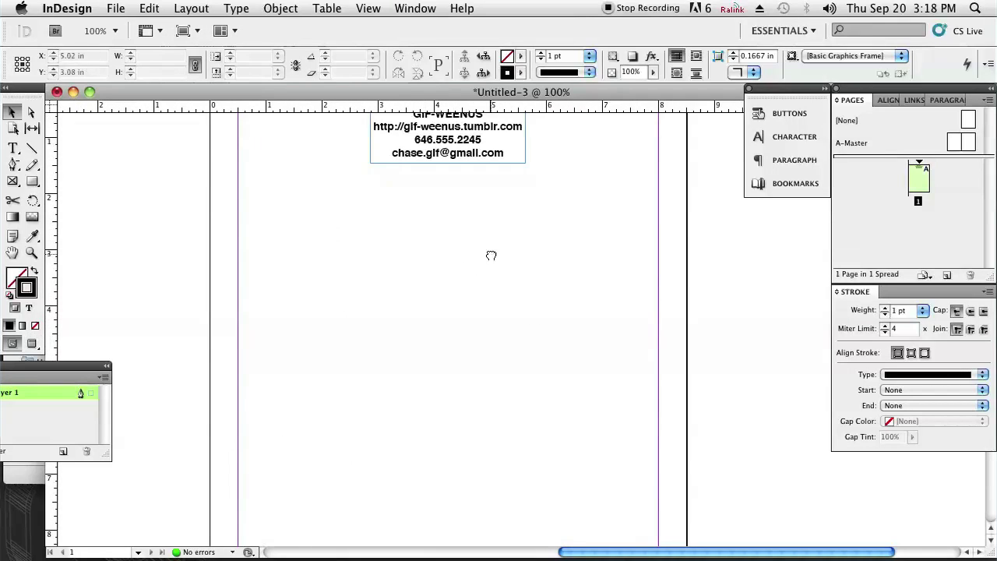
pyautogui.moveTo(490, 256); pyautogui.dragTo(485, 287)
pyautogui.moveTo(27, 183); pyautogui.dragTo(77, 180)
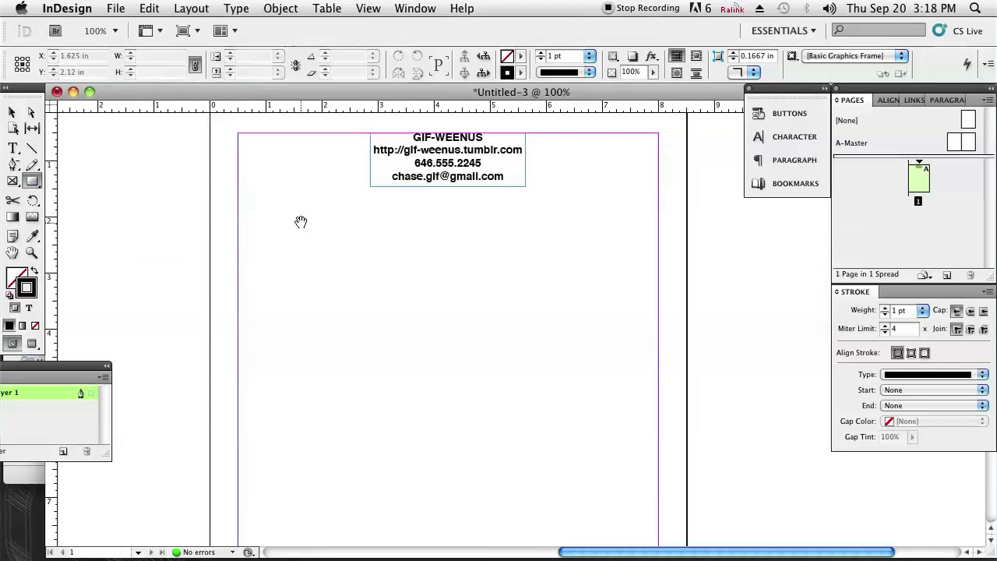
# Draw a rectangle frame covering the whole page and undo a stray small frame
pyautogui.moveTo(301, 222); pyautogui.dragTo(304, 308)
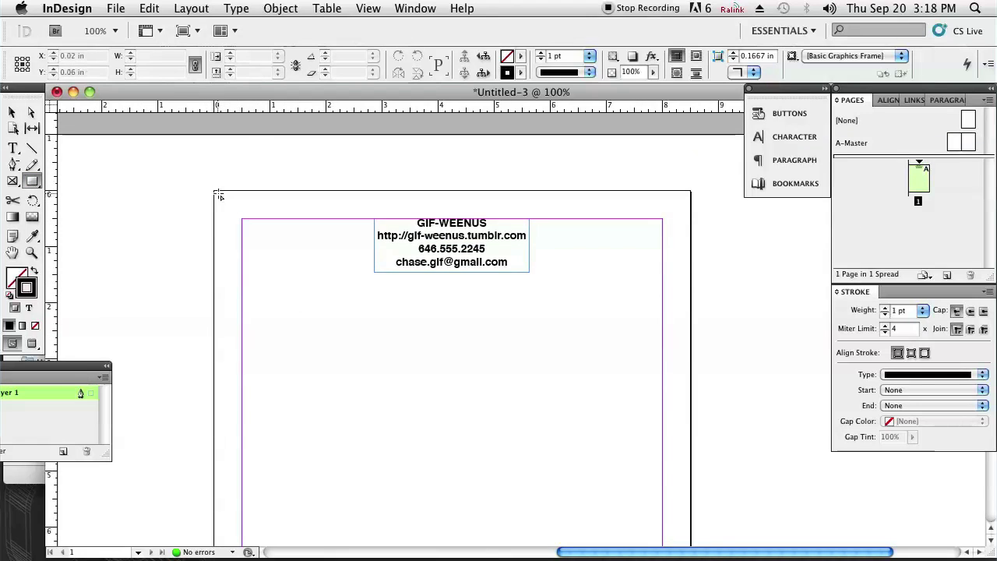
pyautogui.moveTo(218, 195); pyautogui.dragTo(688, 460)
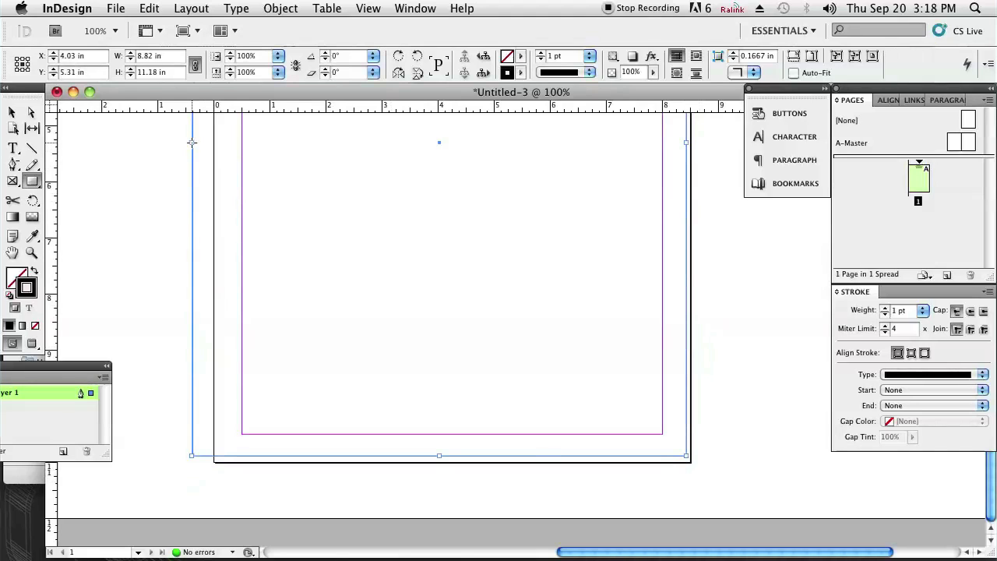
pyautogui.scroll(8, 228, 153)
pyautogui.hscroll(-3, 227, 153)
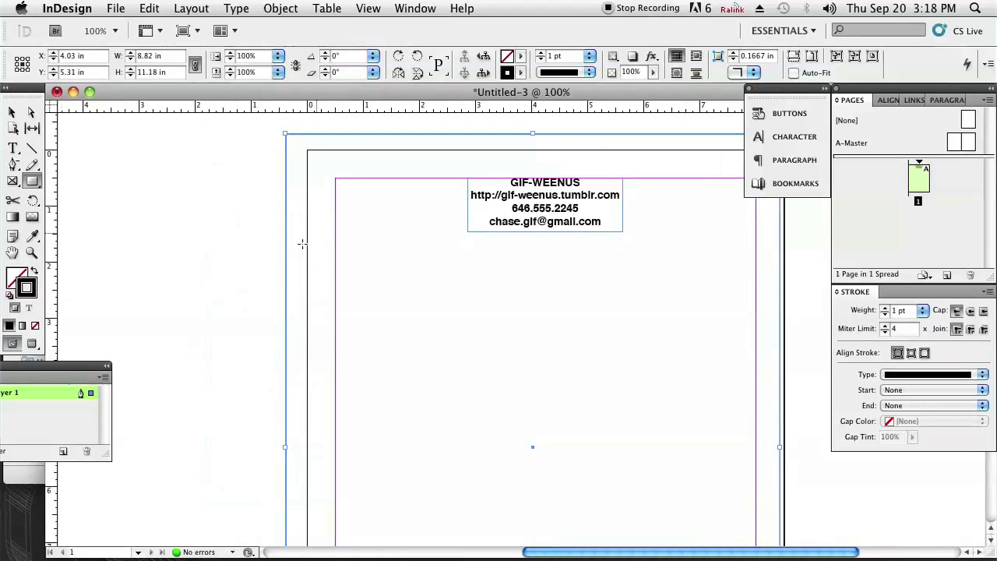
pyautogui.moveTo(285, 446); pyautogui.dragTo(416, 534)
pyautogui.press('super+z')
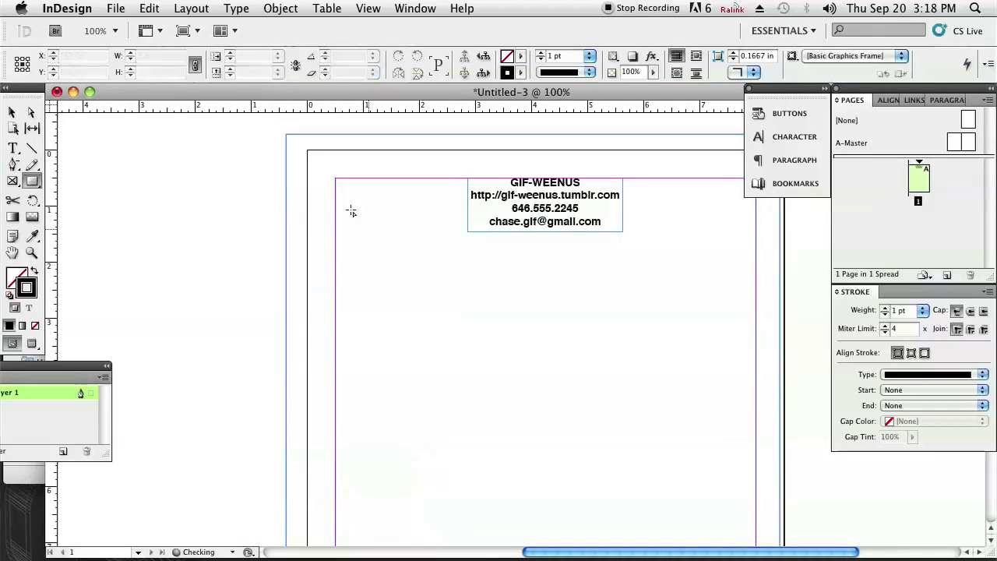
# Fit the border's left, top and bottom edges just inside the page, making it 8.36 × 10.86 in
pyautogui.press('v')
pyautogui.click(296, 135)
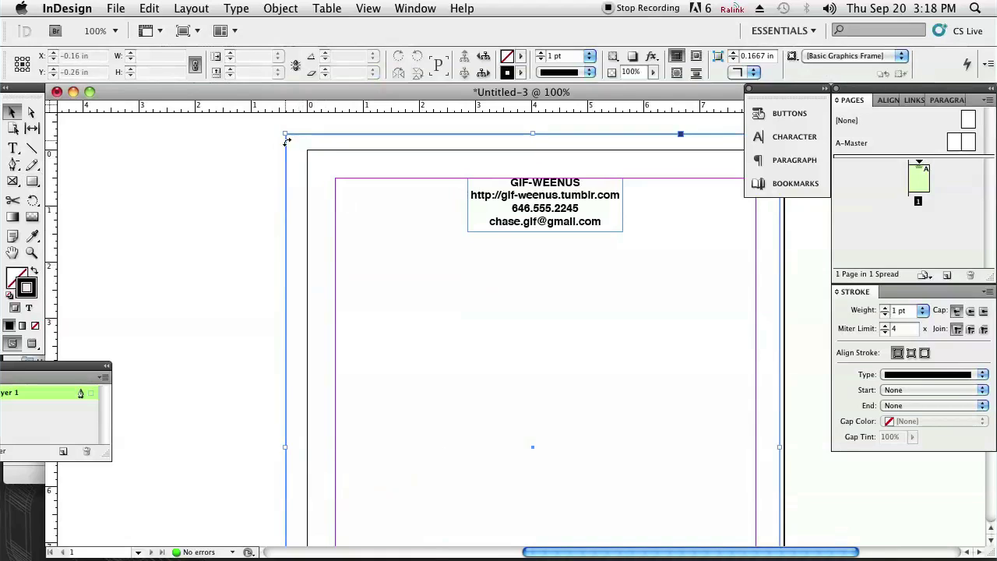
pyautogui.moveTo(286, 449); pyautogui.dragTo(311, 456)
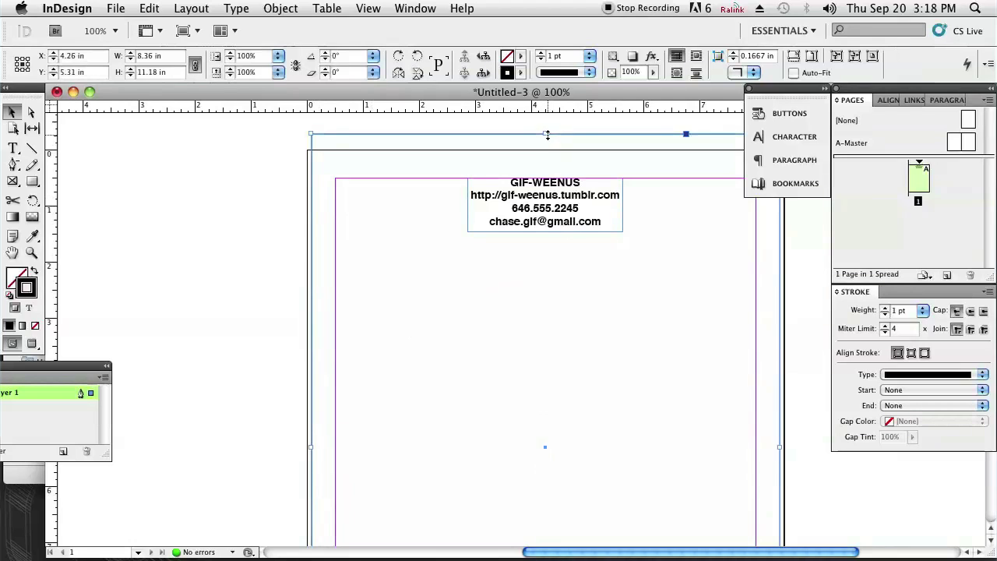
pyautogui.moveTo(545, 135); pyautogui.dragTo(548, 155)
pyautogui.scroll(-10, 514, 343)
pyautogui.hscroll(3, 514, 343)
pyautogui.scroll(-2, 502, 327)
pyautogui.hscroll(1, 502, 328)
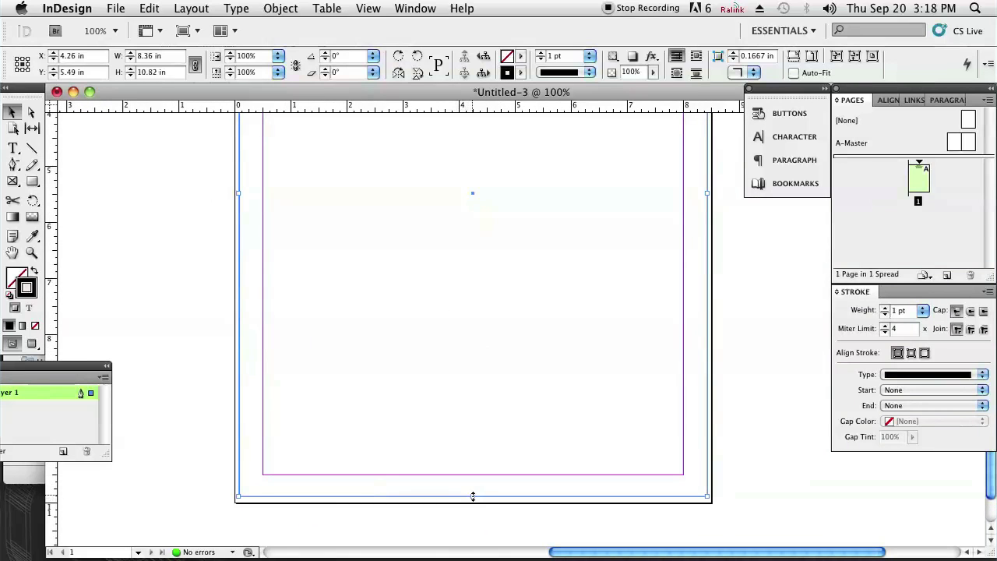
pyautogui.moveTo(472, 496); pyautogui.dragTo(472, 498)
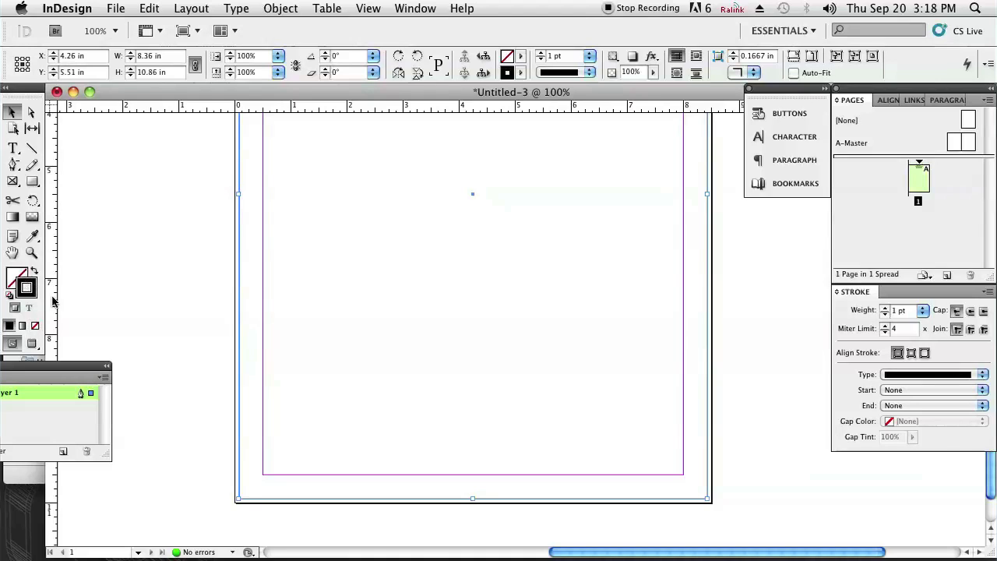
pyautogui.press('w')
pyautogui.click(381, 289)
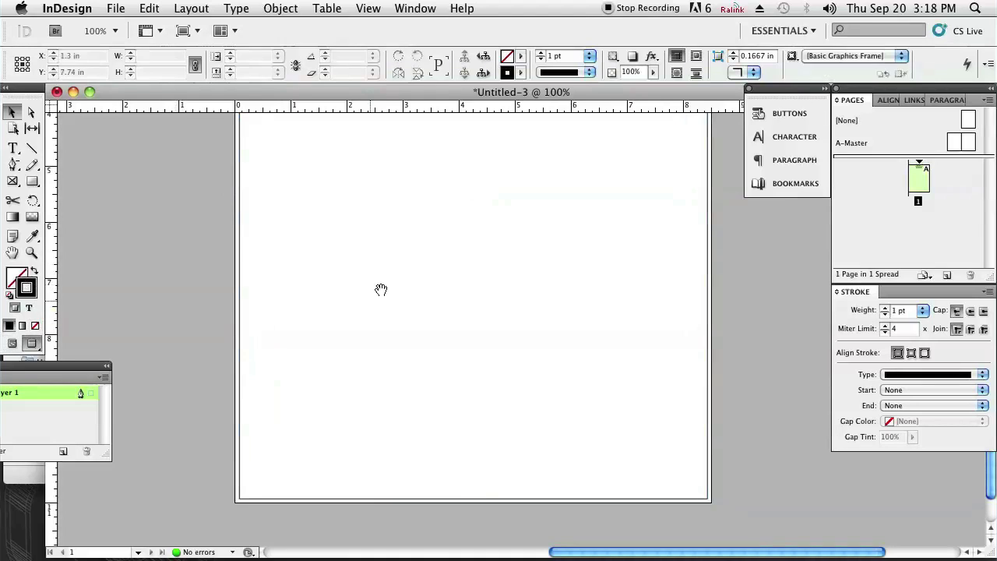
pyautogui.scroll(3, 402, 299)
pyautogui.scroll(5, 402, 298)
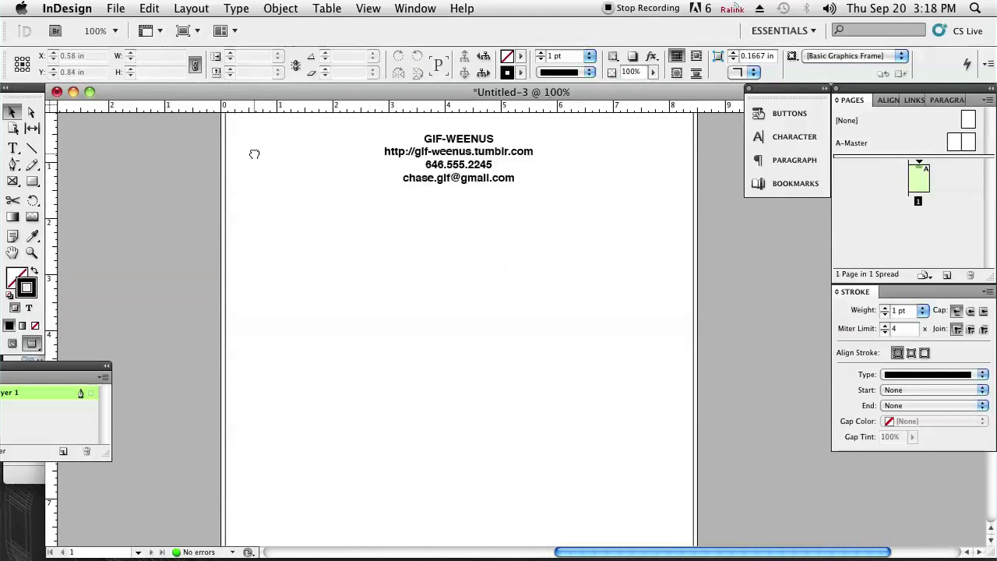
pyautogui.hscroll(2, 371, 194)
pyautogui.scroll(-1, 324, 275)
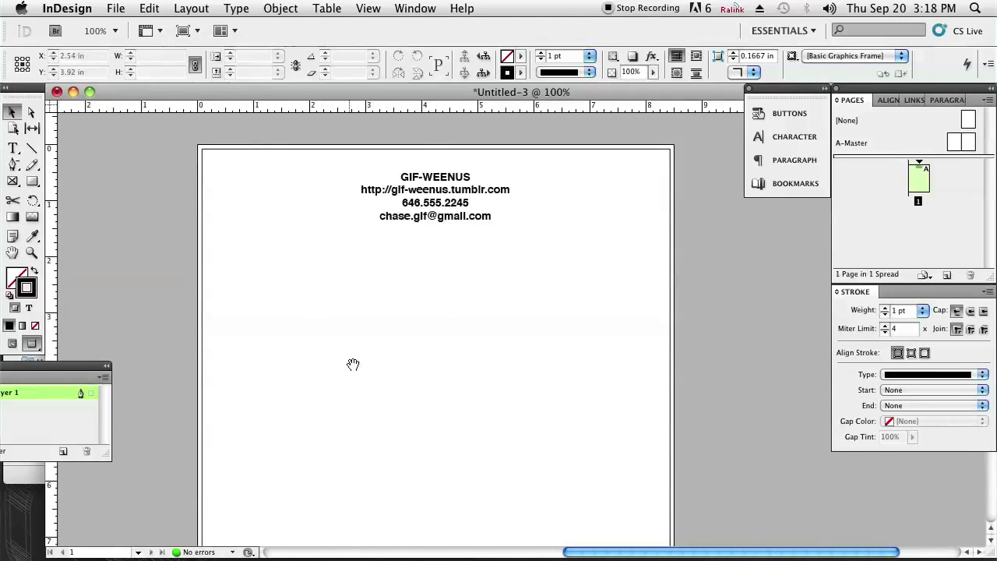